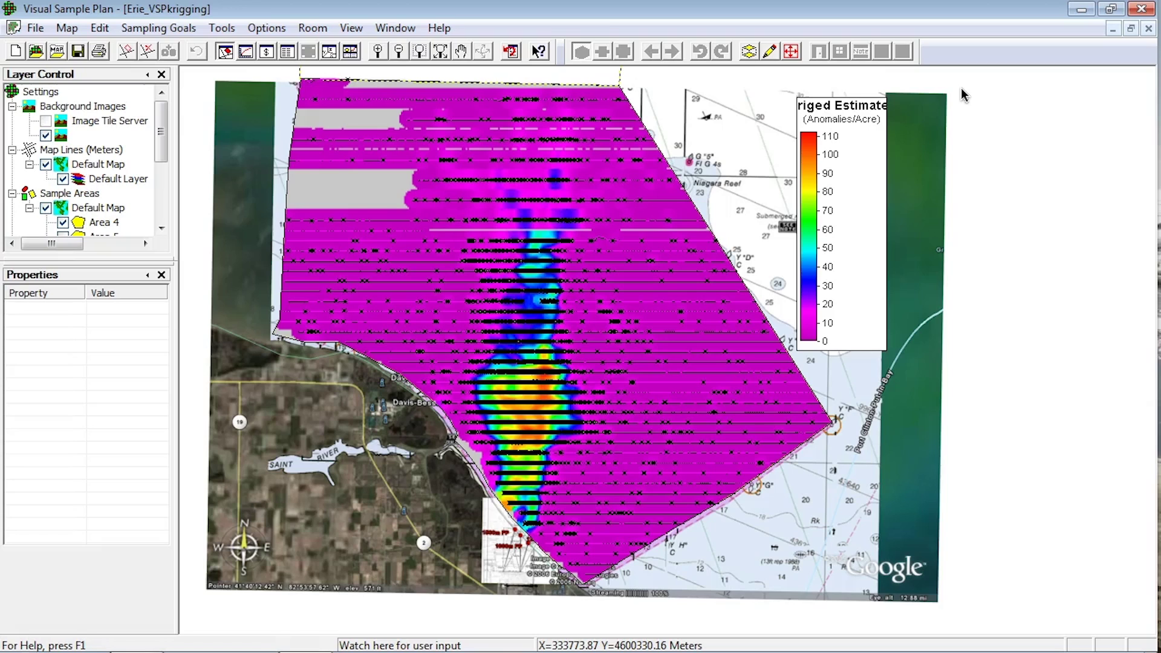
Close the Erie kriging project without saving and look over the sampling goals list
left_click(1150, 28)
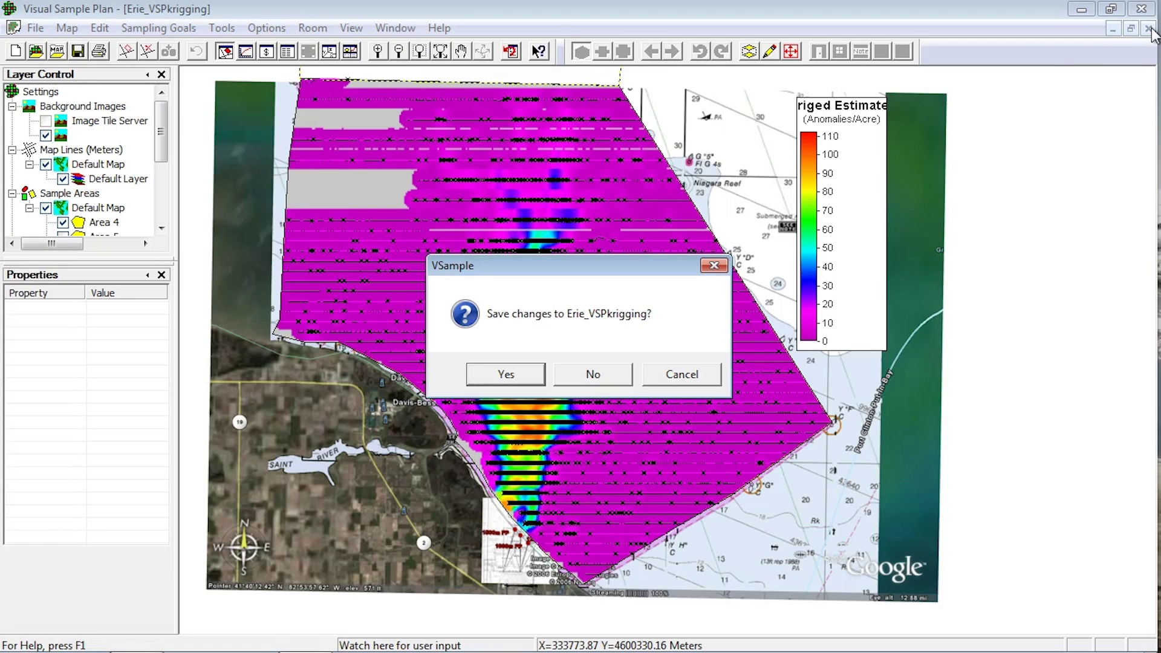
left_click(609, 372)
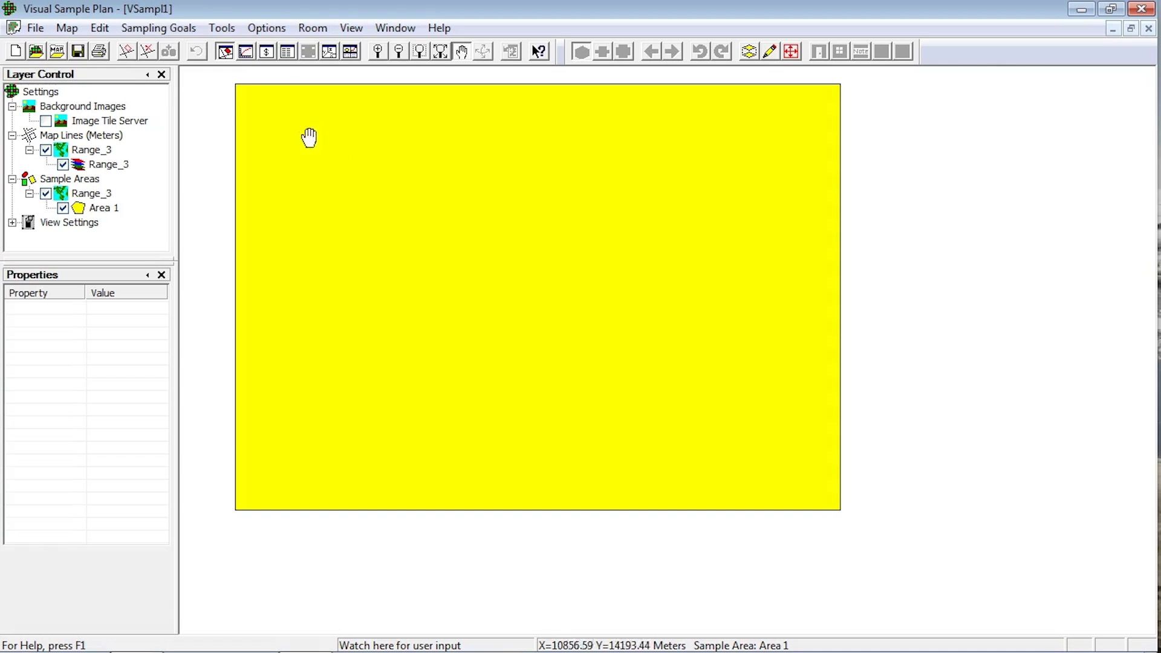
left_click(183, 27)
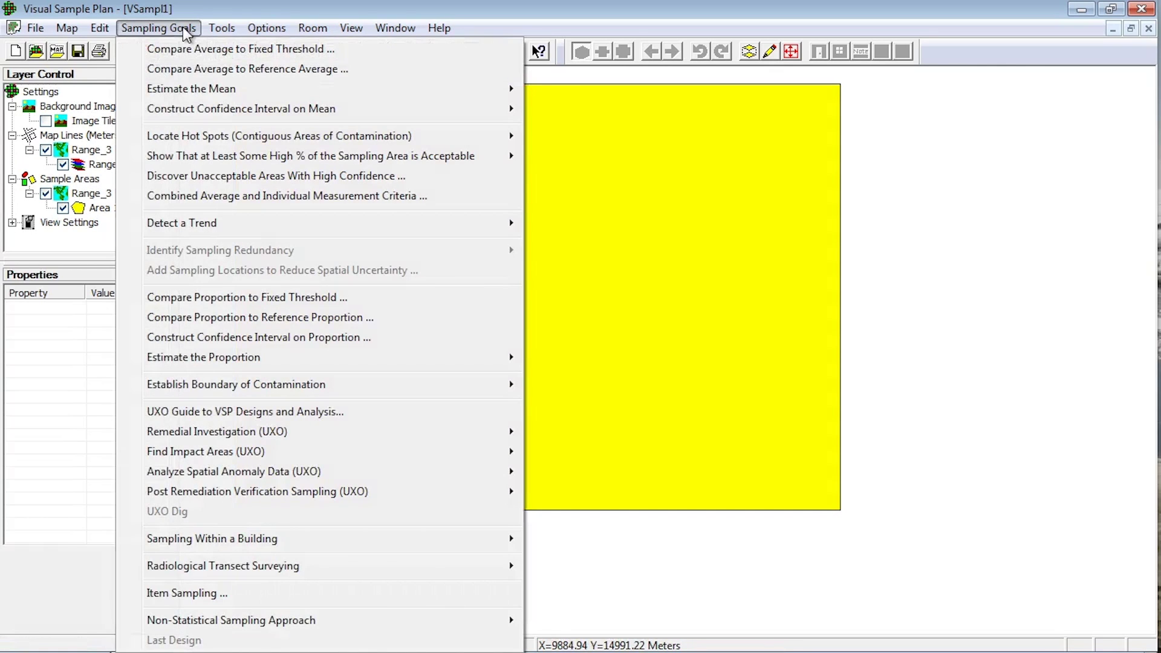
mouse_move(233, 458)
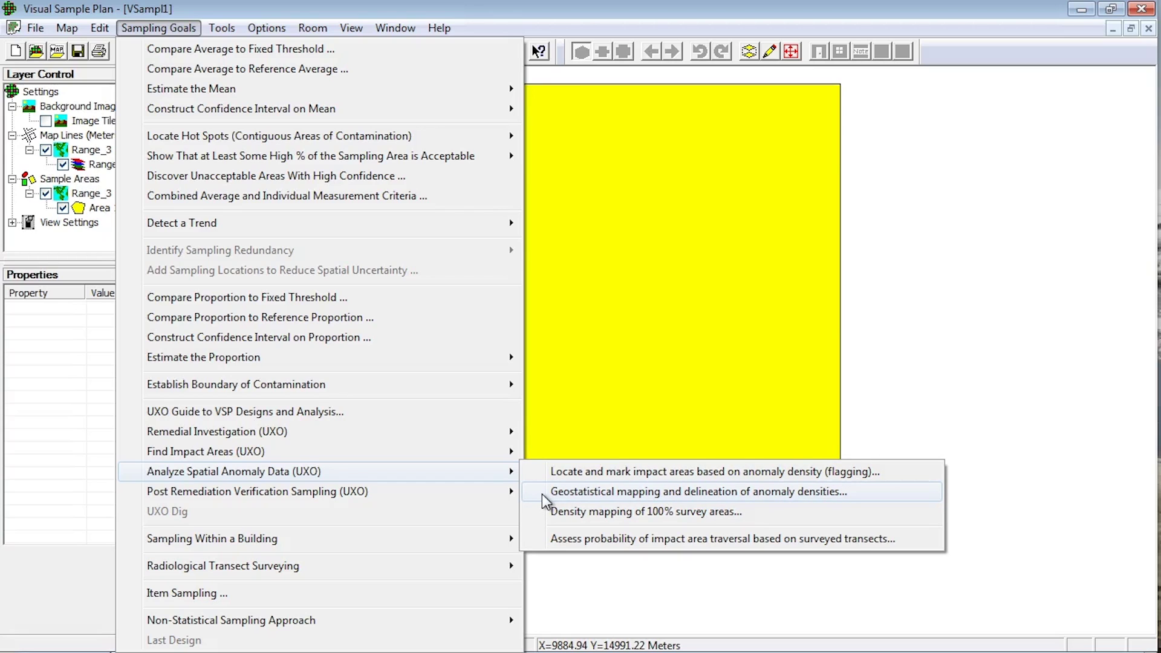
left_click(158, 27)
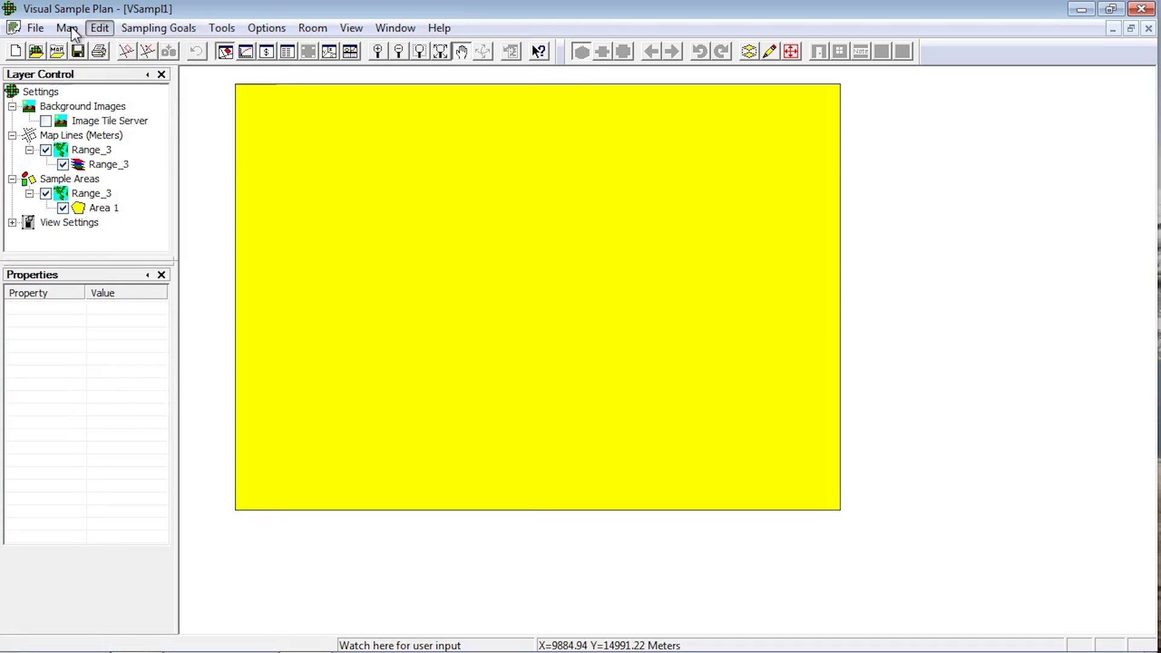
Start the UXO target-area-by-anomaly-density data import from File > Import
left_click(37, 28)
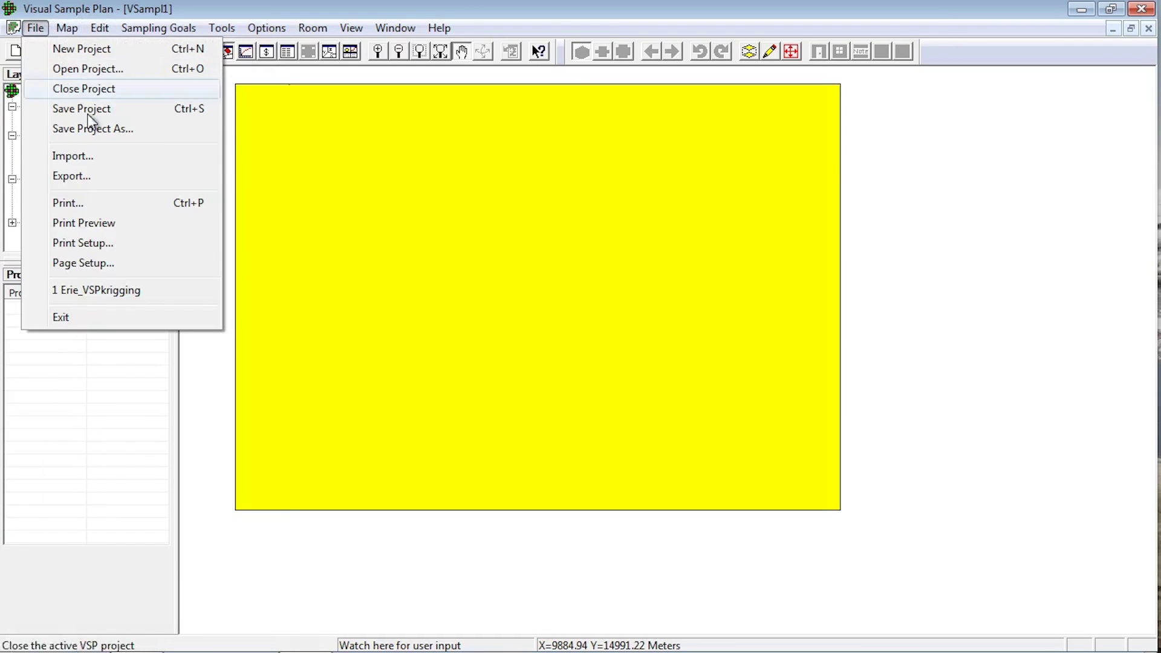
left_click(73, 156)
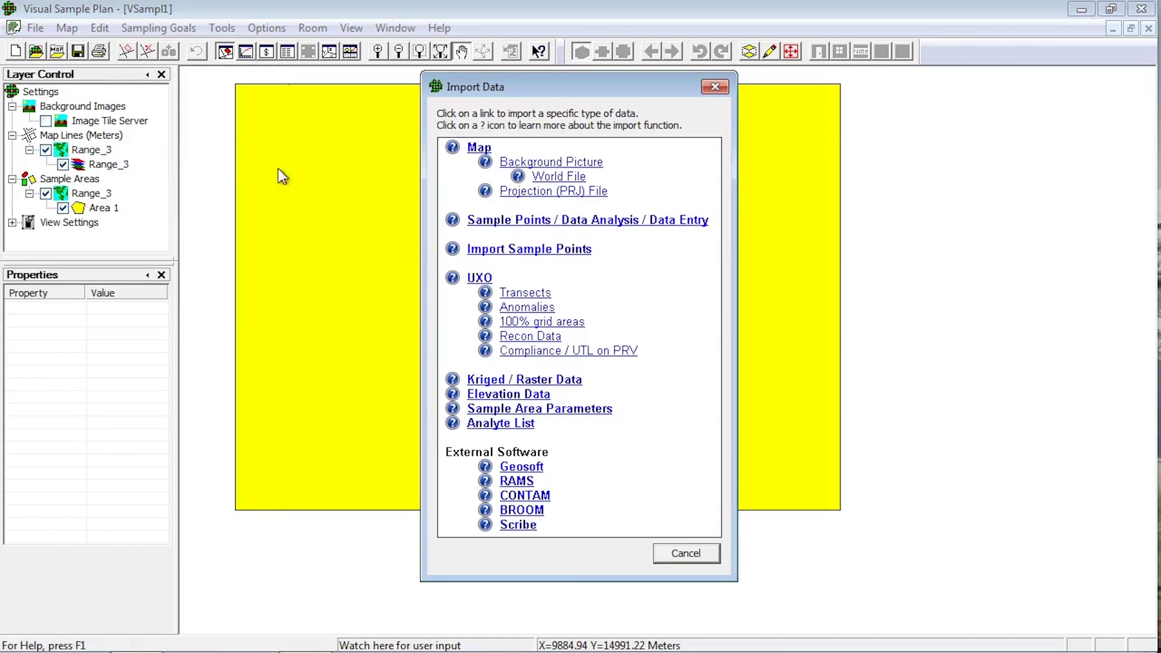
left_click(480, 278)
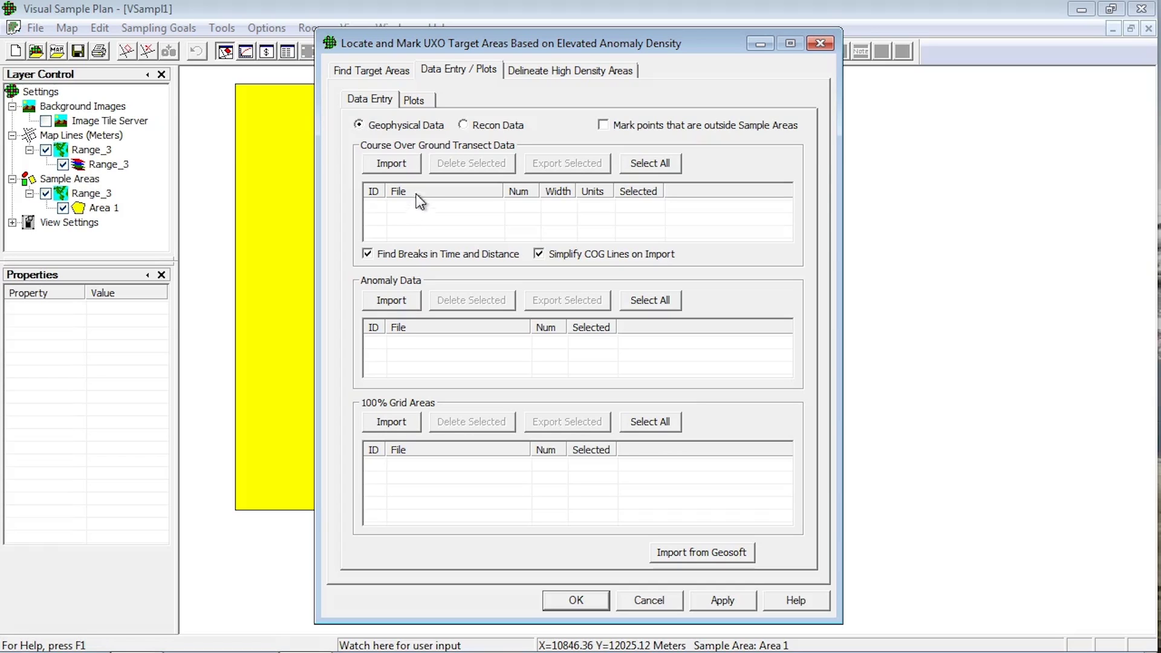
left_click(412, 166)
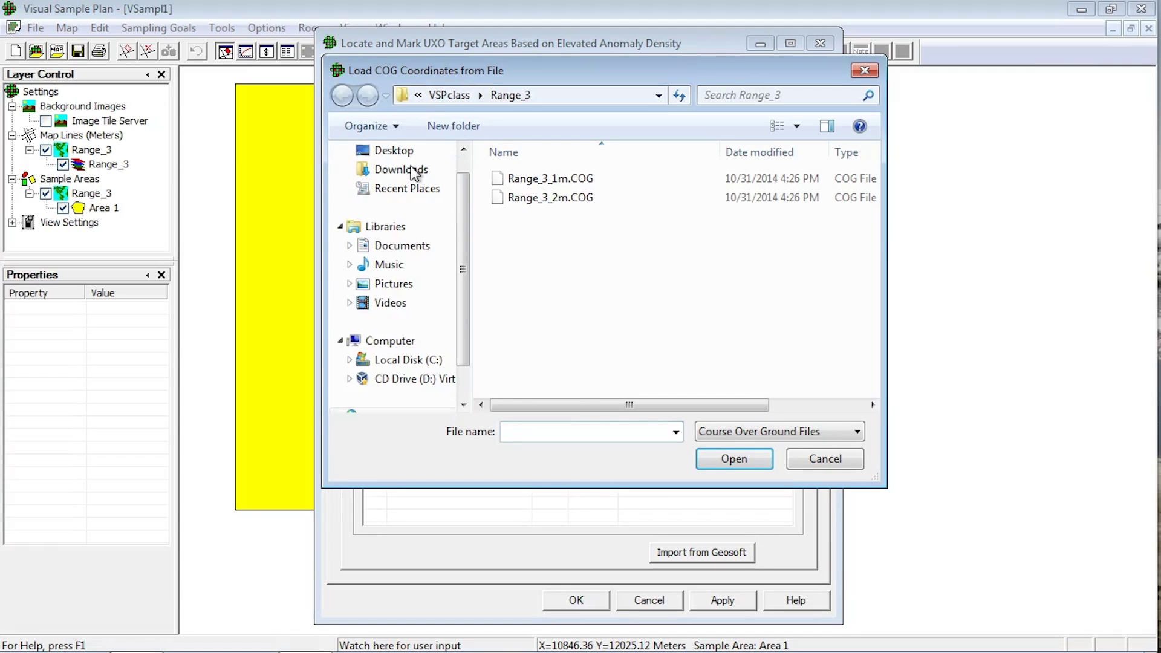
scroll(430, 175, "down", 1)
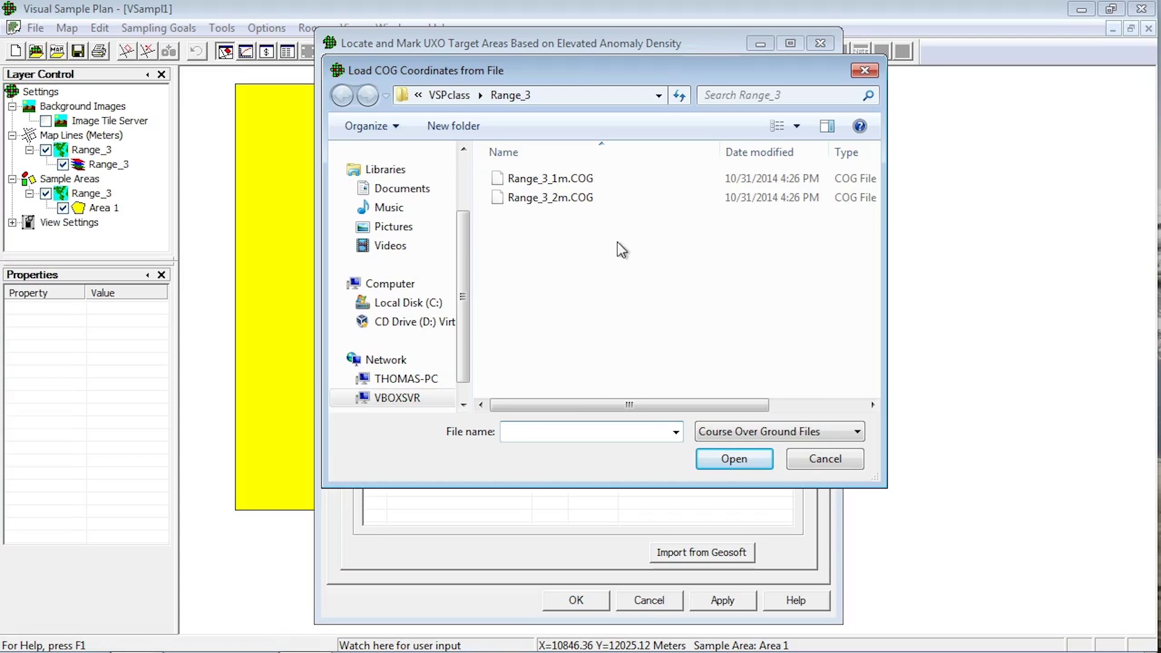
left_click(803, 434)
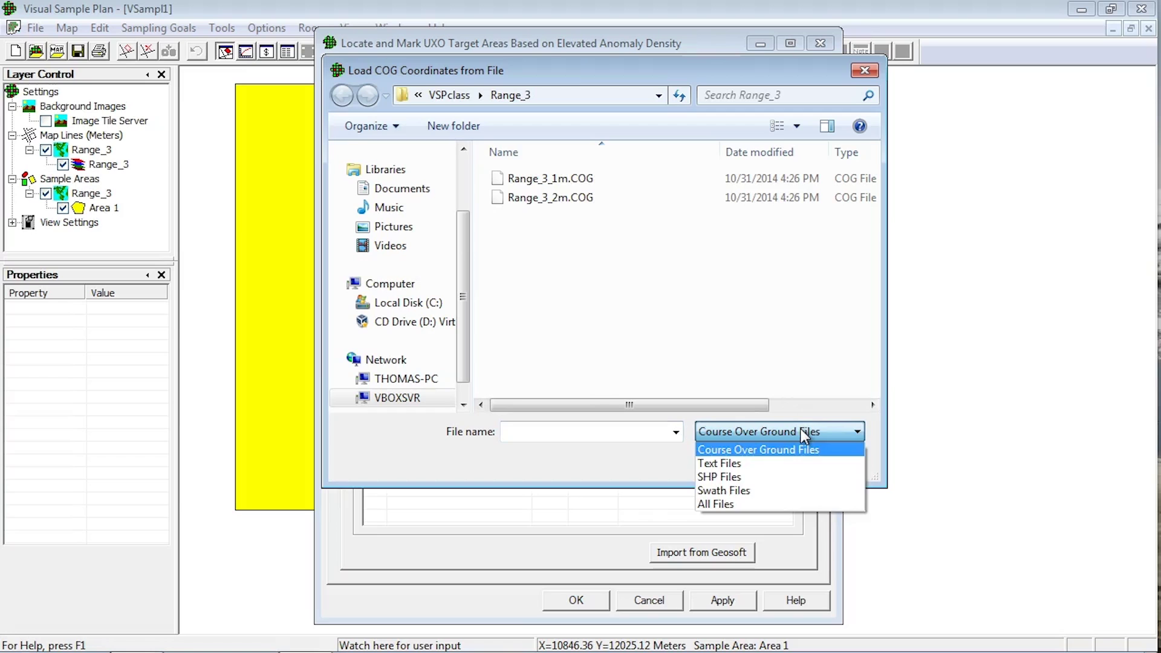
left_click(800, 428)
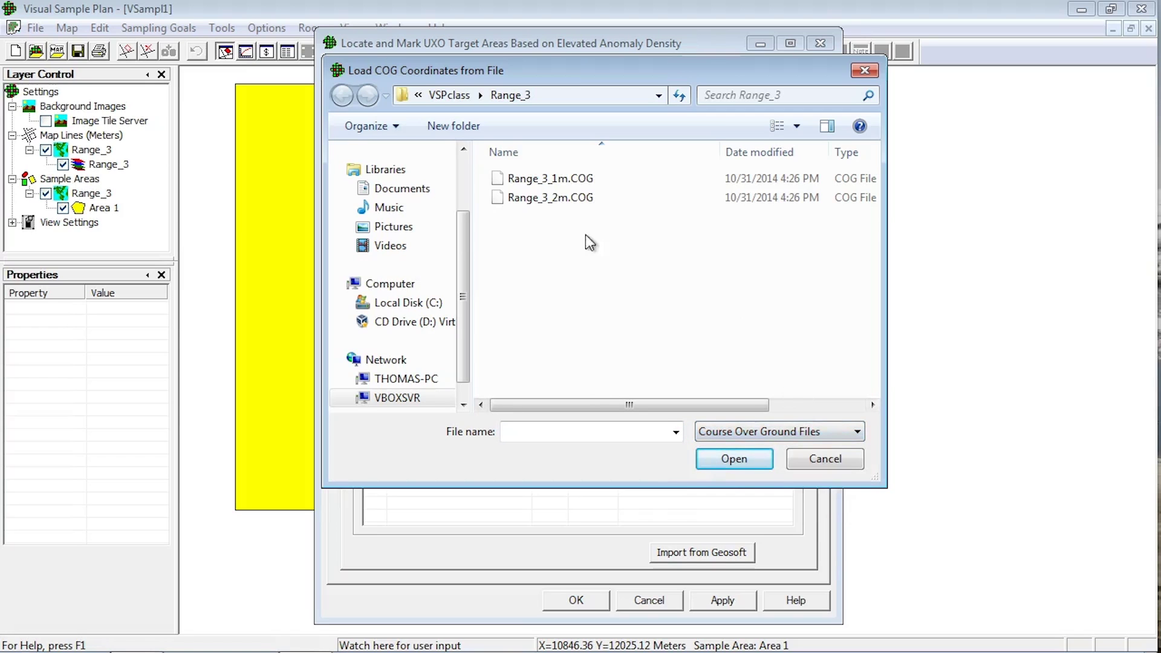
Preview Range_3_2m.COG with a 1-meter transect width and its first column mapped to X
double_click(553, 197)
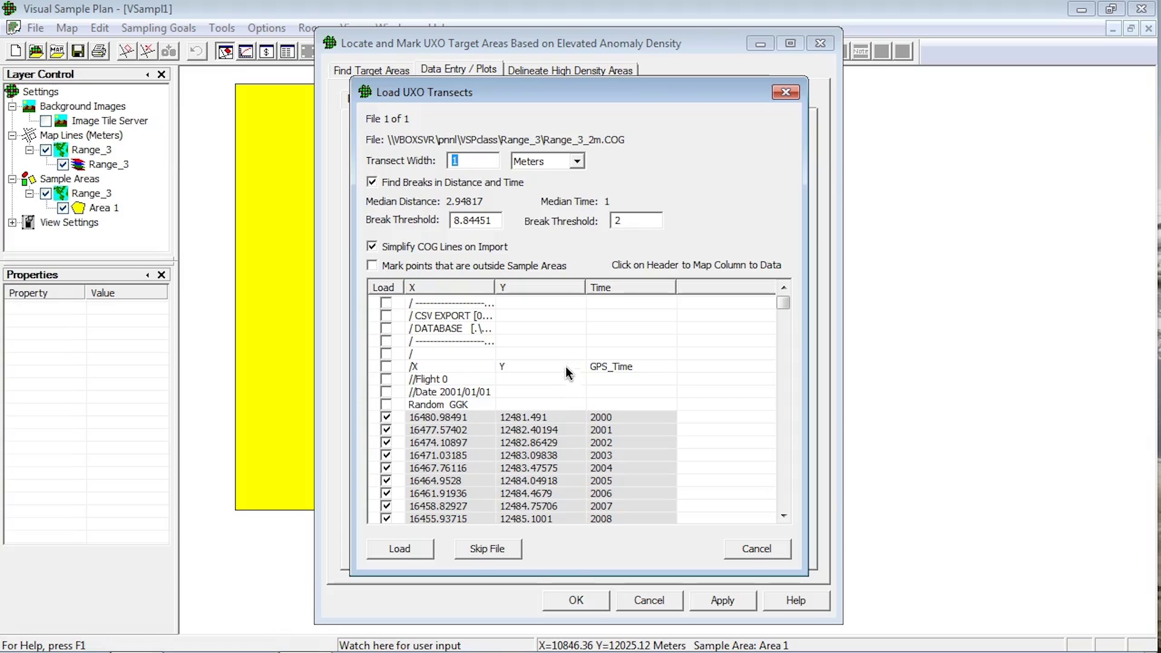
left_click(457, 289)
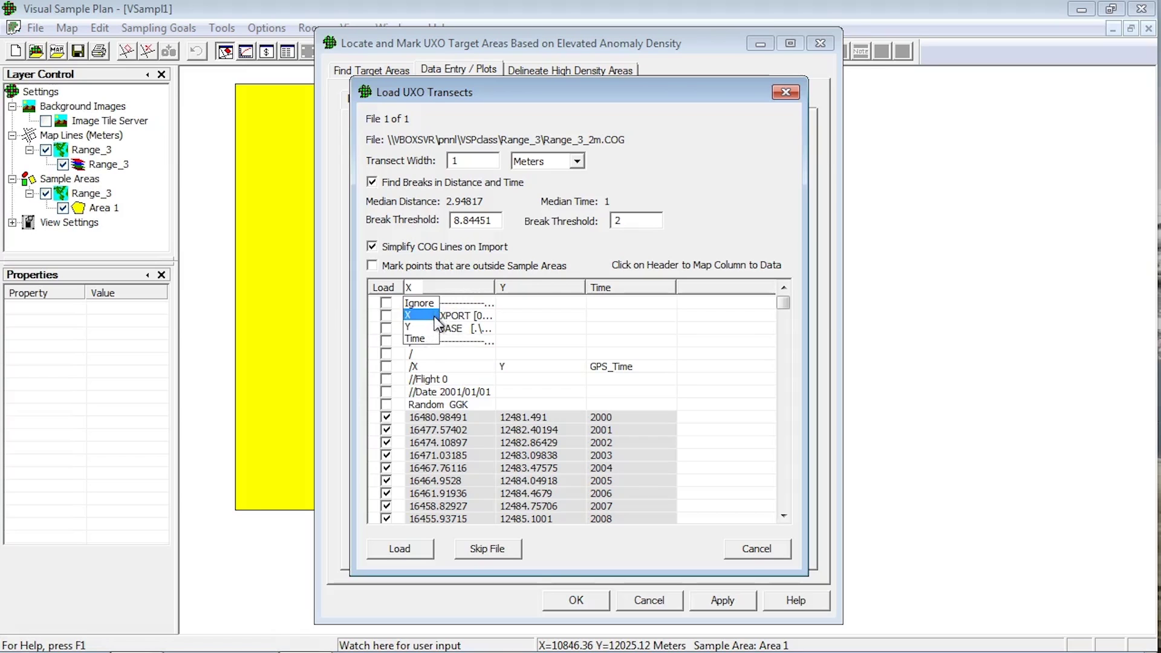
left_click(451, 286)
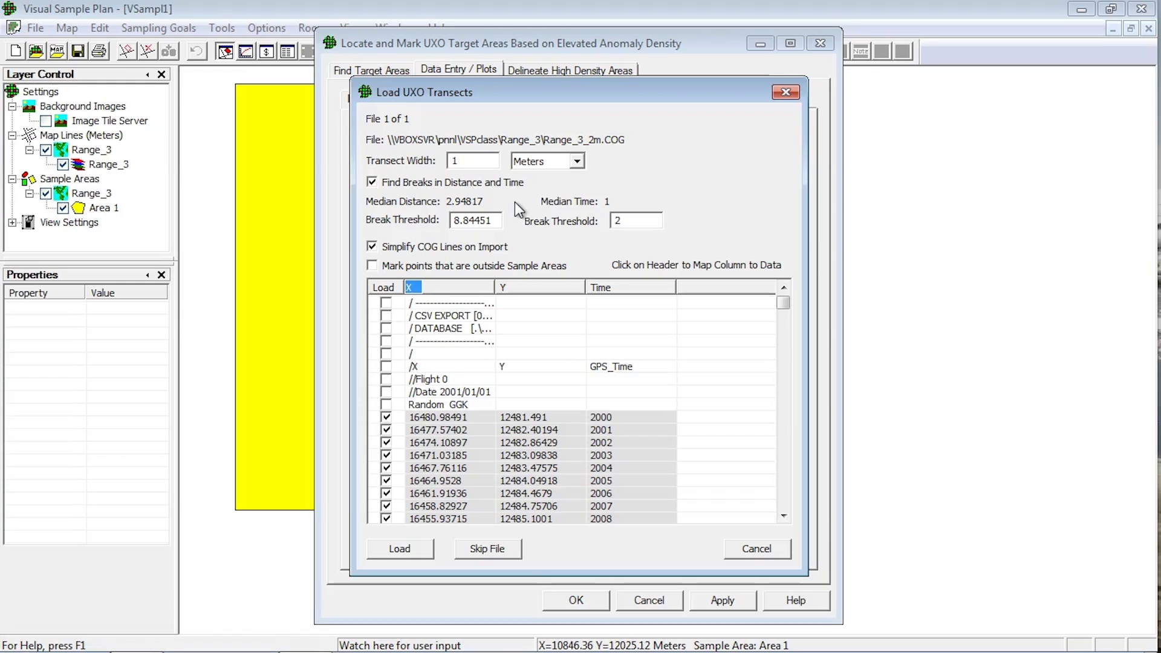
Enable 'Find Breaks in Distance and Time' with thresholds 8.84451 and 2, and flag outside points
left_click(372, 182)
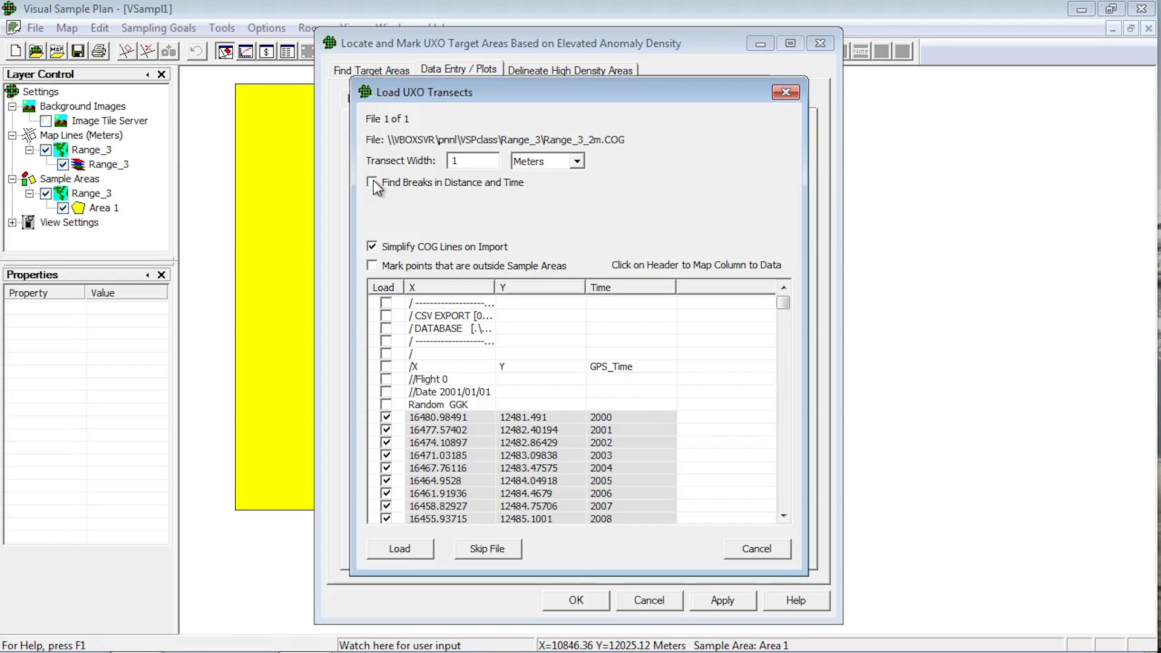
left_click(373, 184)
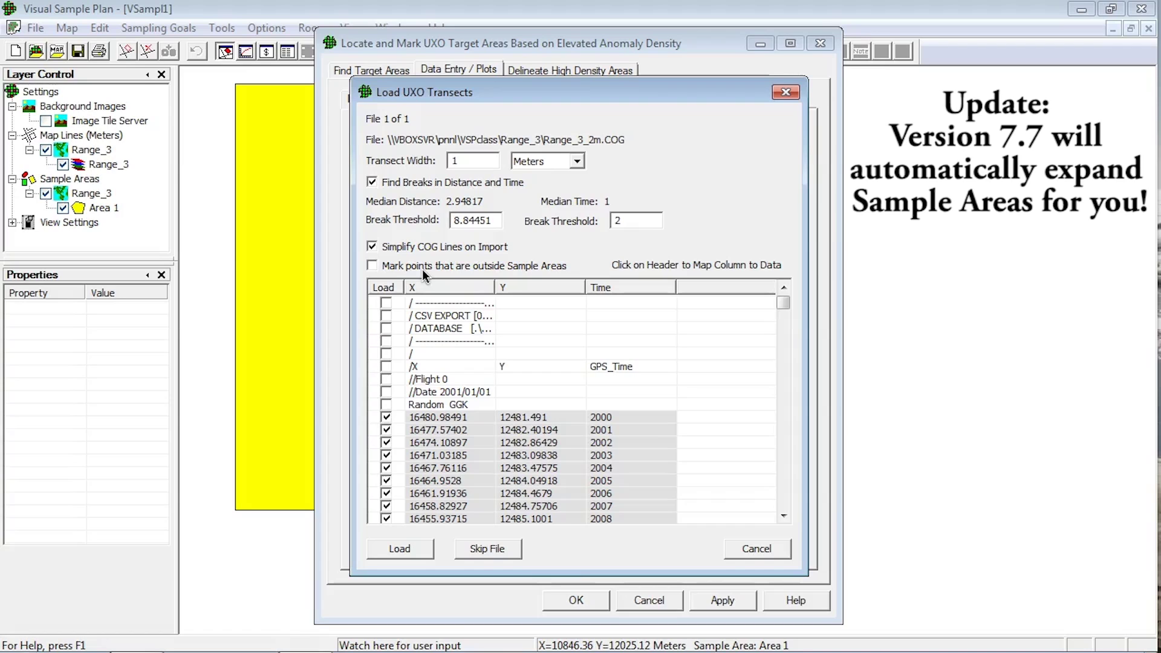
left_click(373, 266)
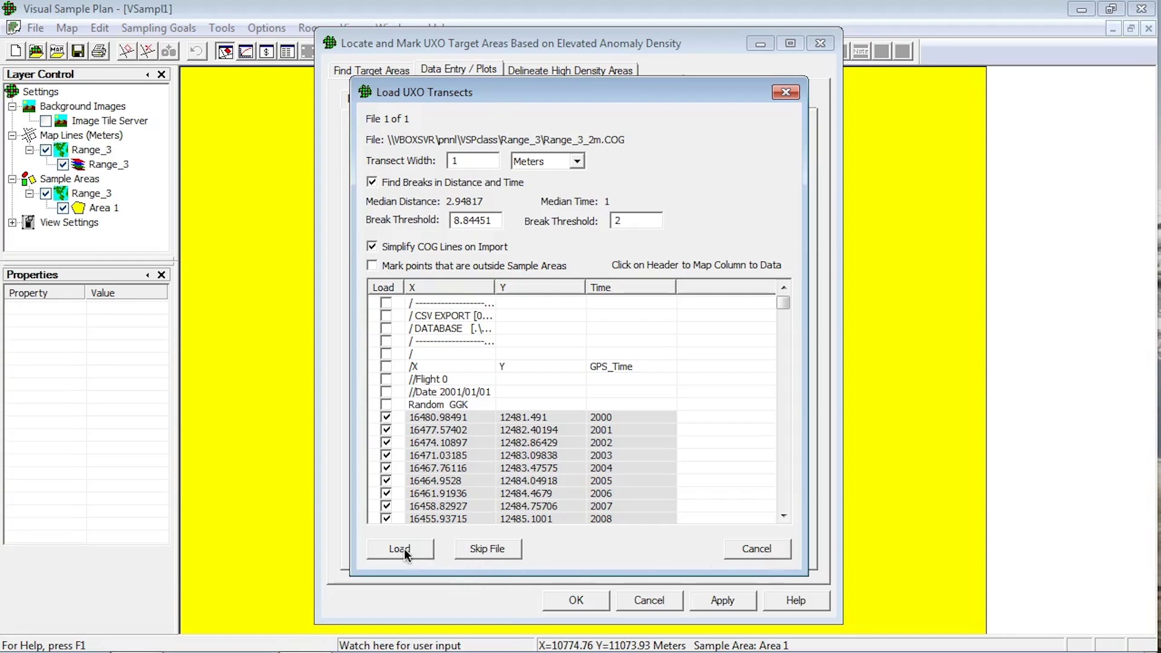
Load the Range_3_2m.COG transects as 5877 points, then dismiss the COG Import file dialog
left_click(399, 548)
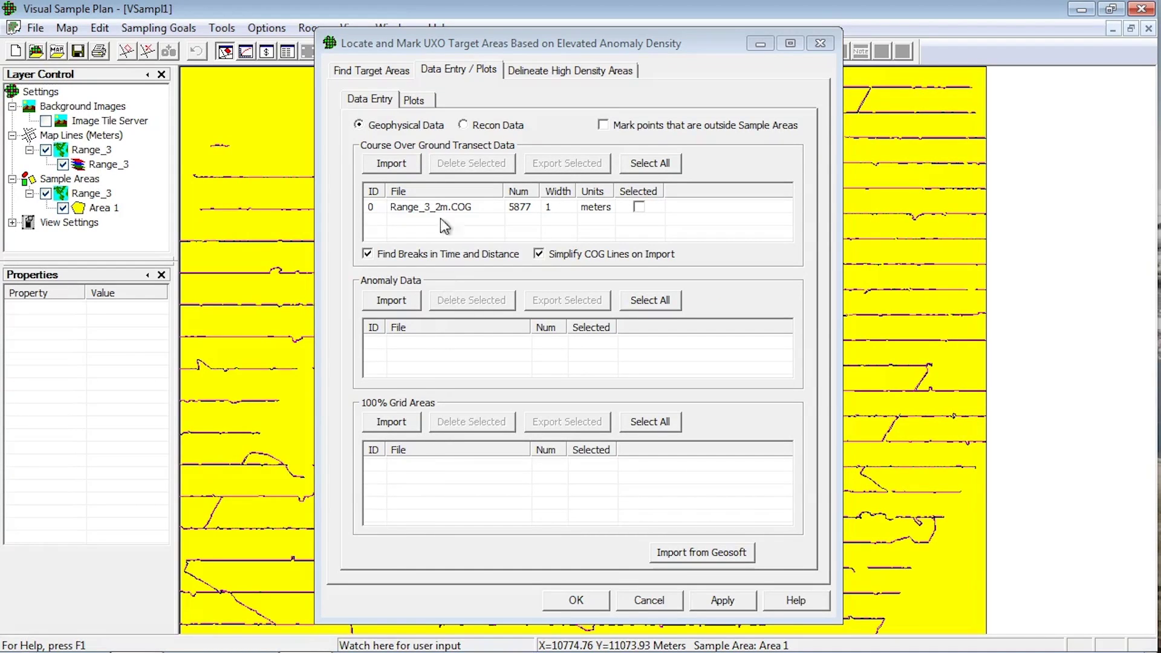
left_click(403, 170)
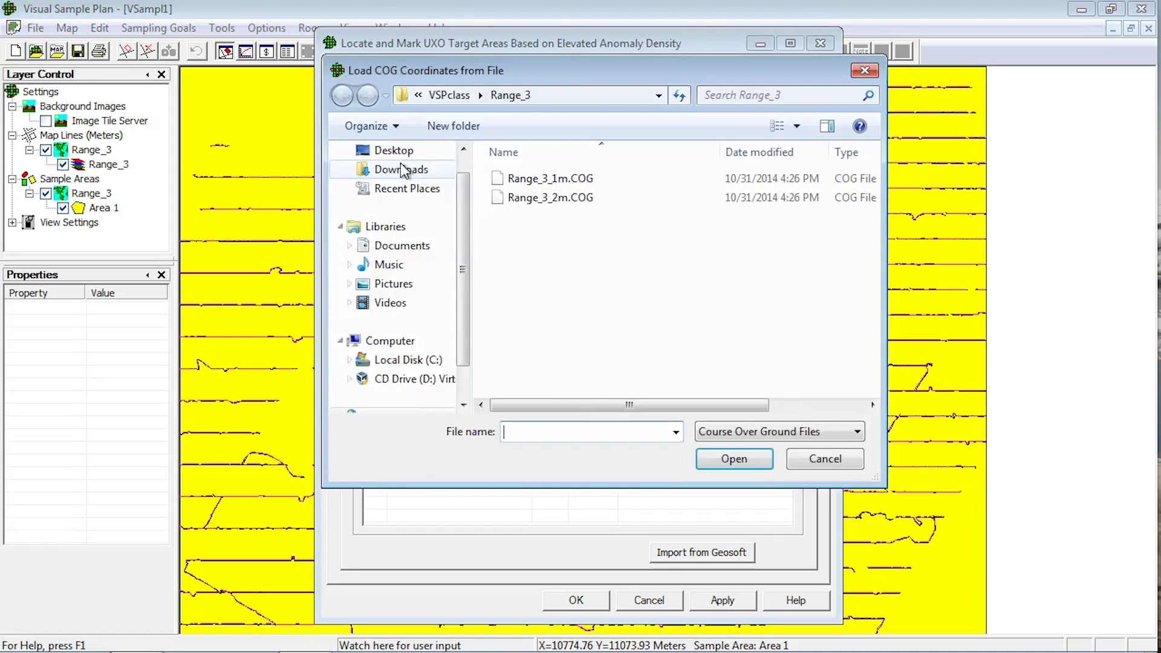
left_click(840, 437)
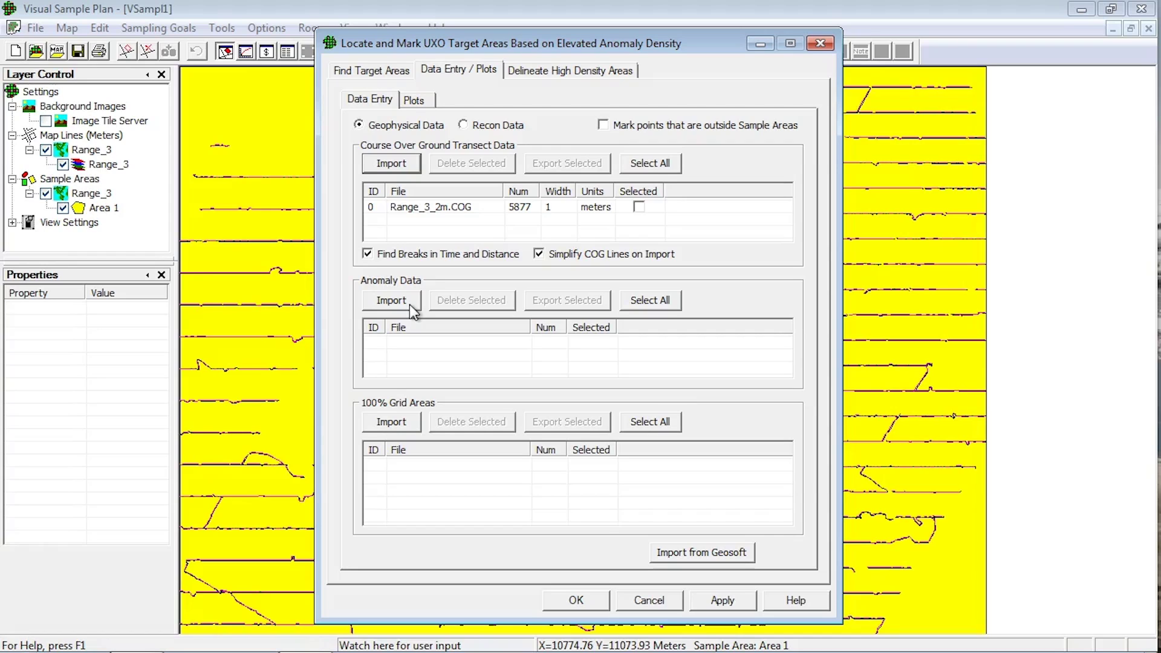
Pick the Range_3_2m anomaly file to preview its X and Y columns
left_click(391, 300)
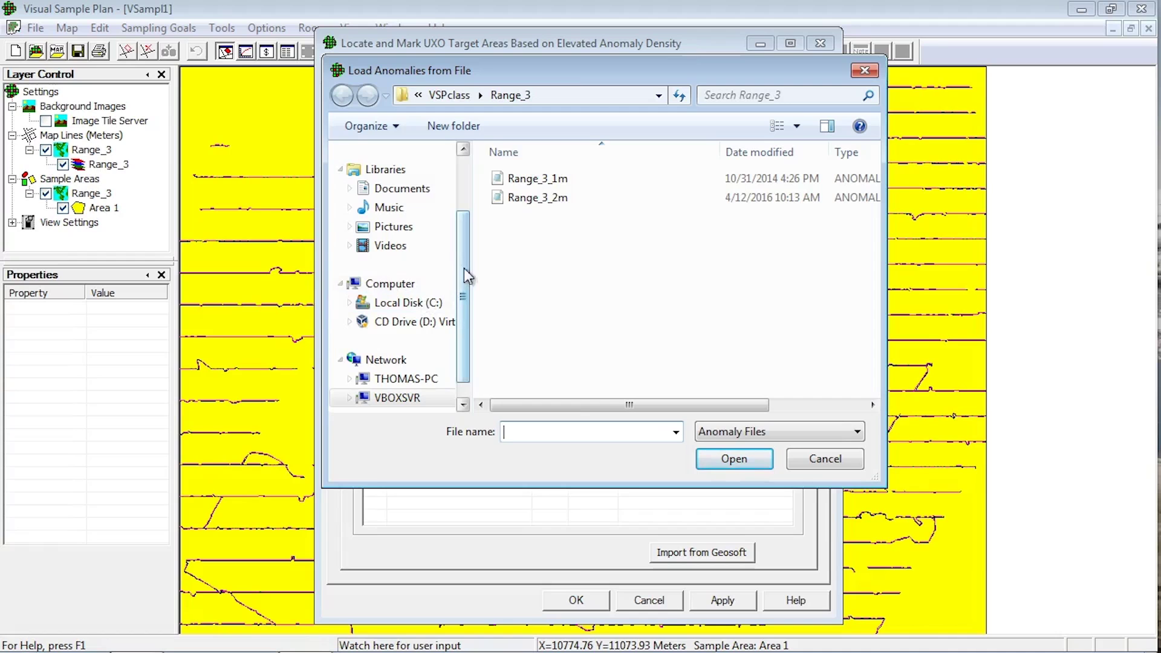
double_click(548, 199)
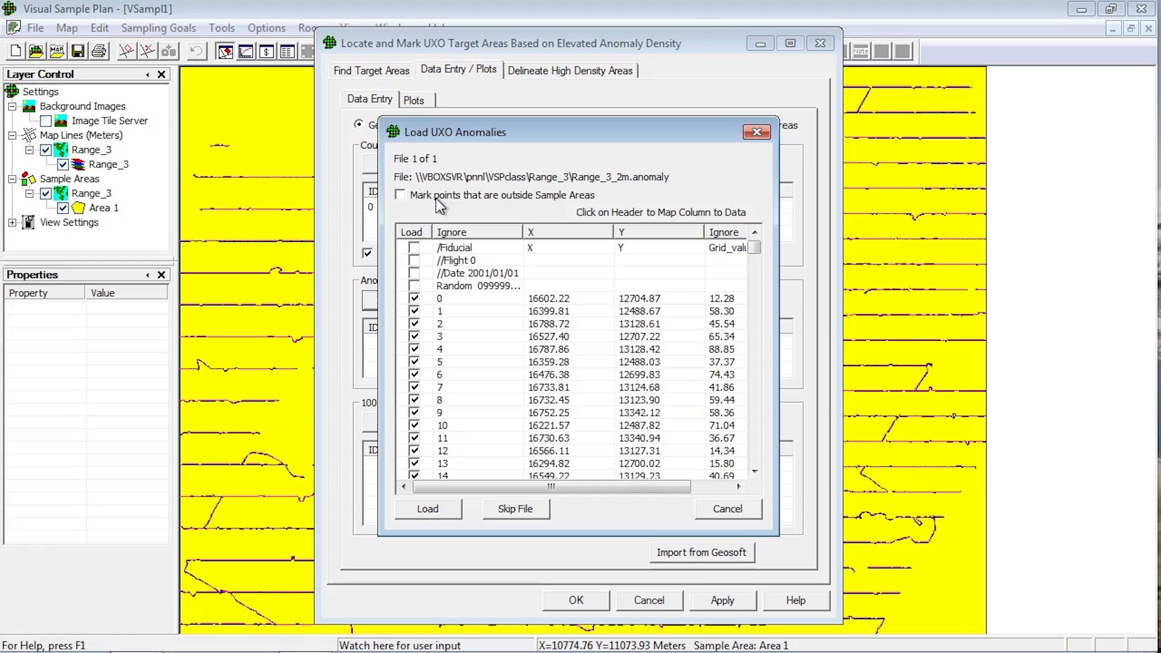
Stop marking anomalies outside sample areas and keep the first column set to Ignore
left_click(403, 196)
left_click(487, 233)
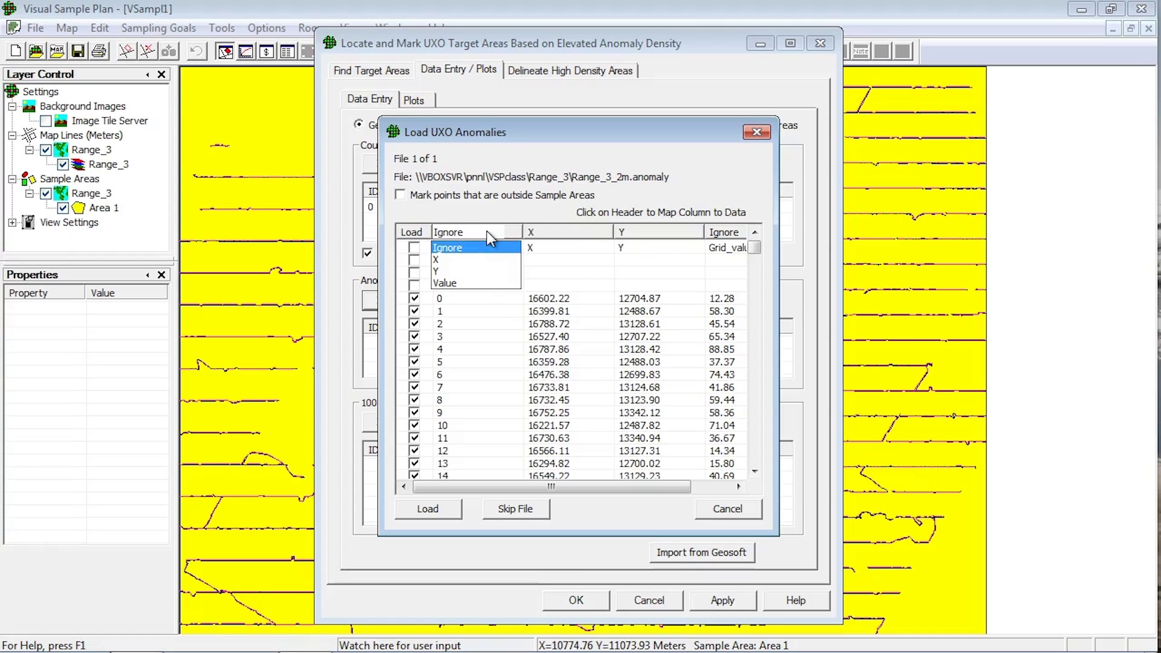
left_click(487, 232)
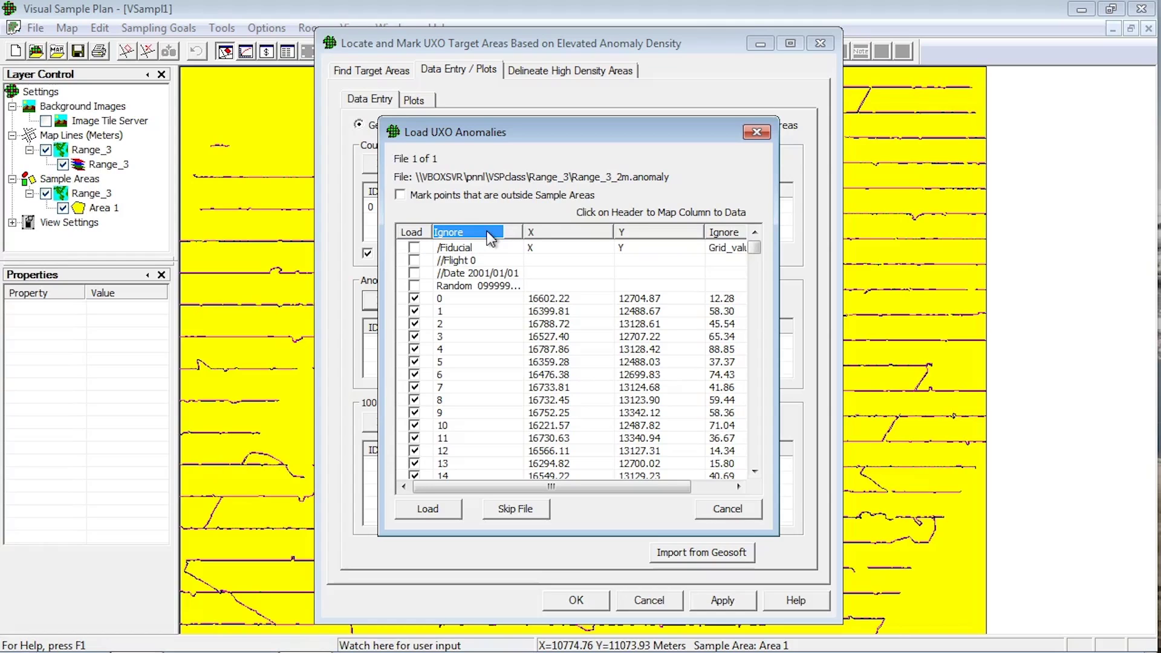
left_click(490, 236)
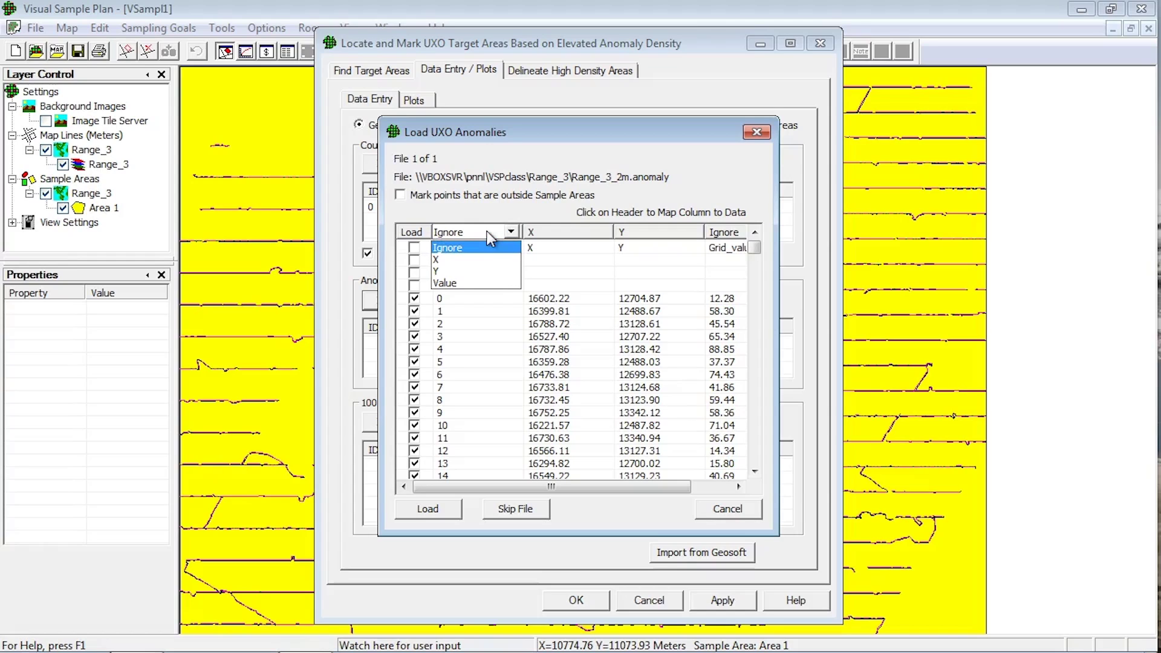
left_click(487, 231)
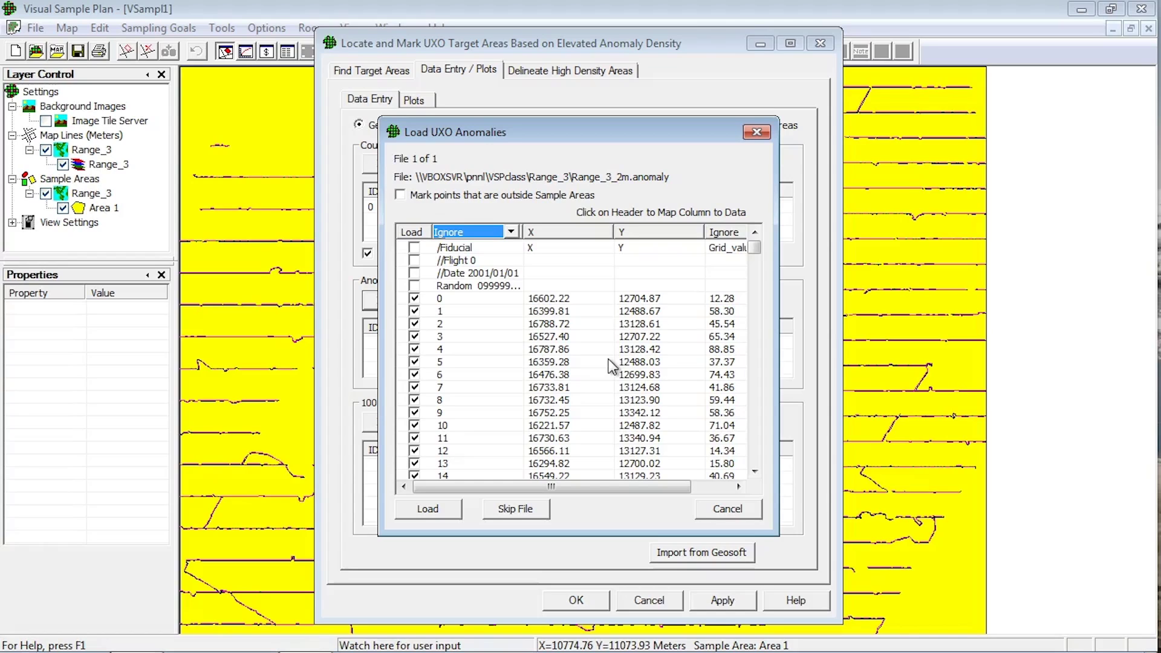
Load Range_3_2m.anomaly so its 3277 points are listed under Anomaly Data
left_click(455, 512)
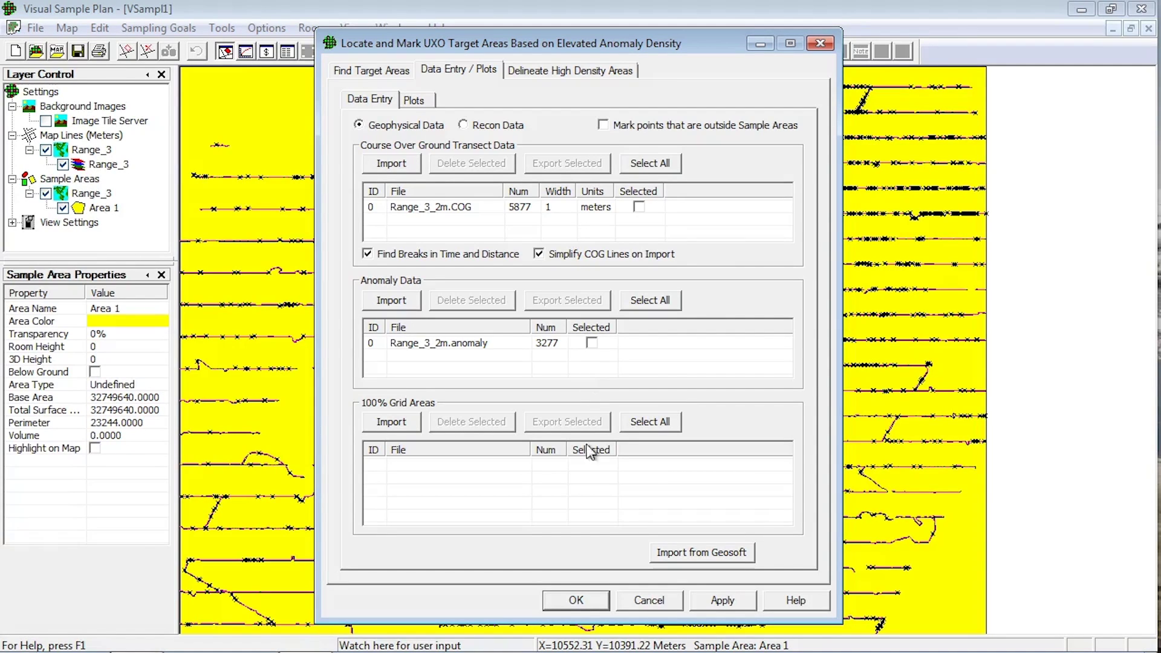
Close the UXO dialog, then hide and reshow Area 1 over the transect lines and markers
left_click(586, 599)
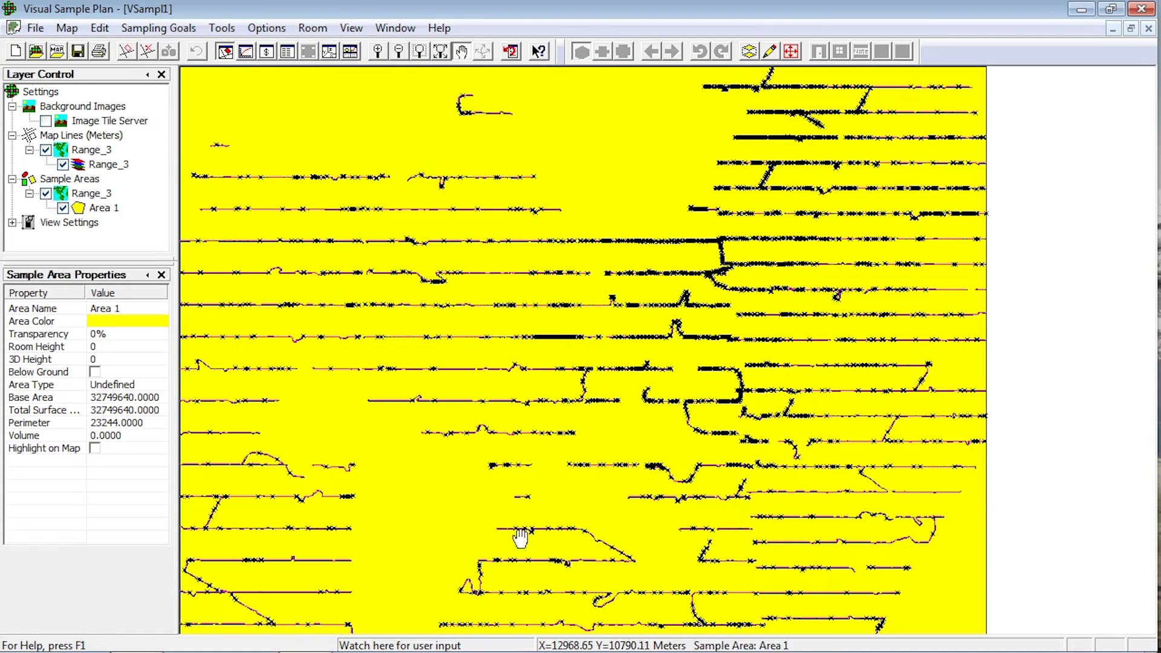
left_click(63, 208)
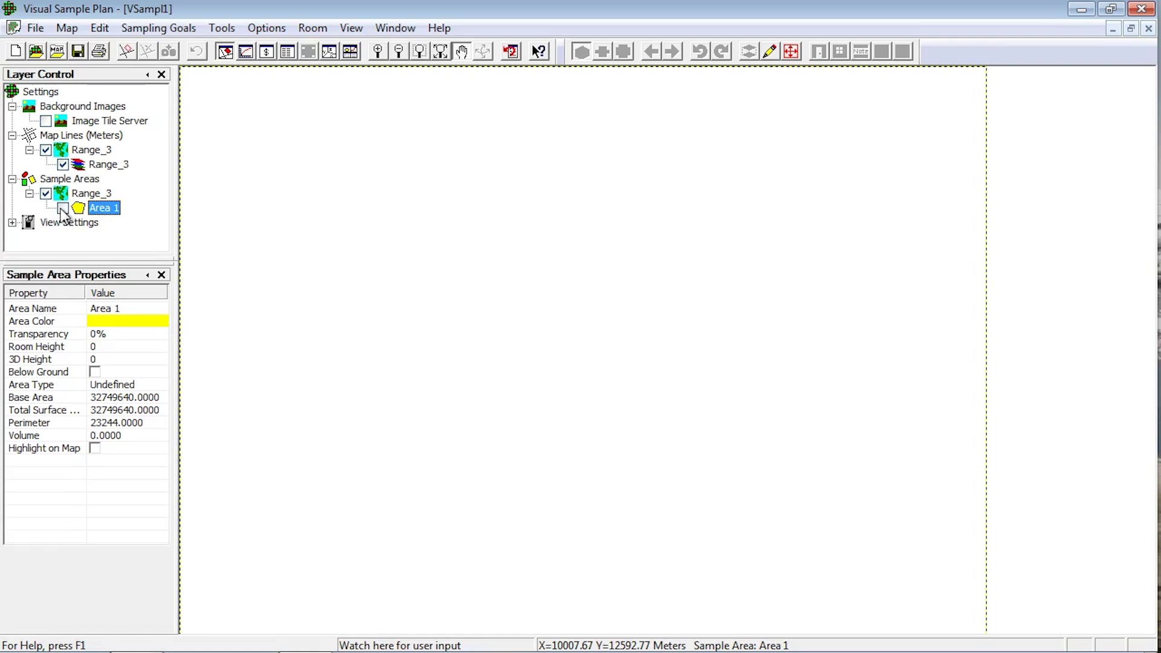
left_click(62, 208)
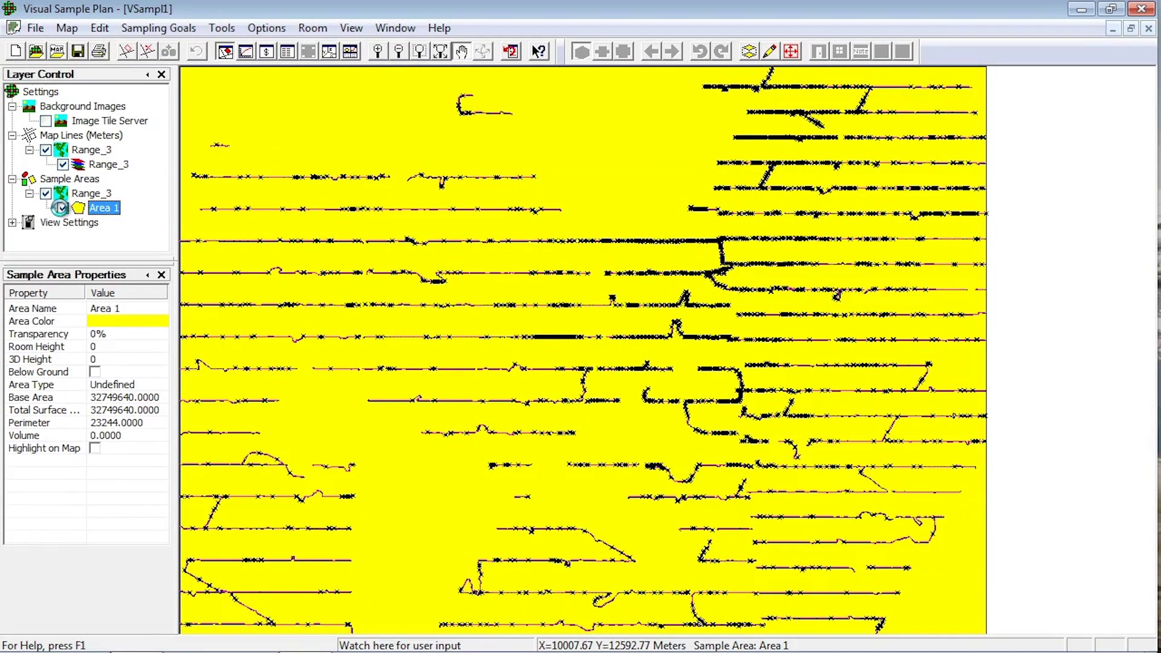